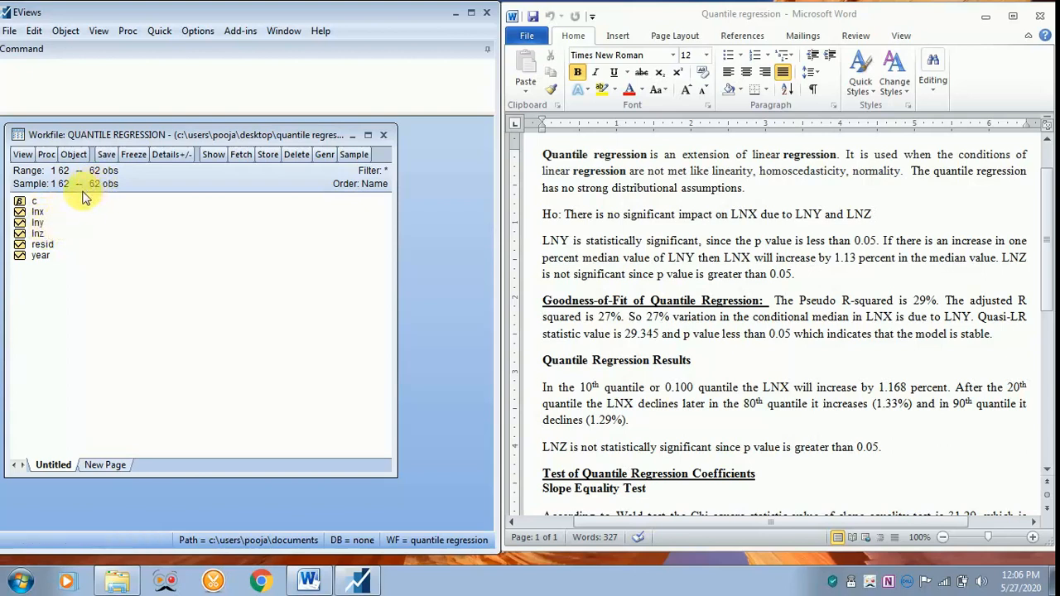
Estimate a least squares equation with lnx as dependent variable and lny, lnz and c as regressors, over sample 1 62.
left_click(38, 213)
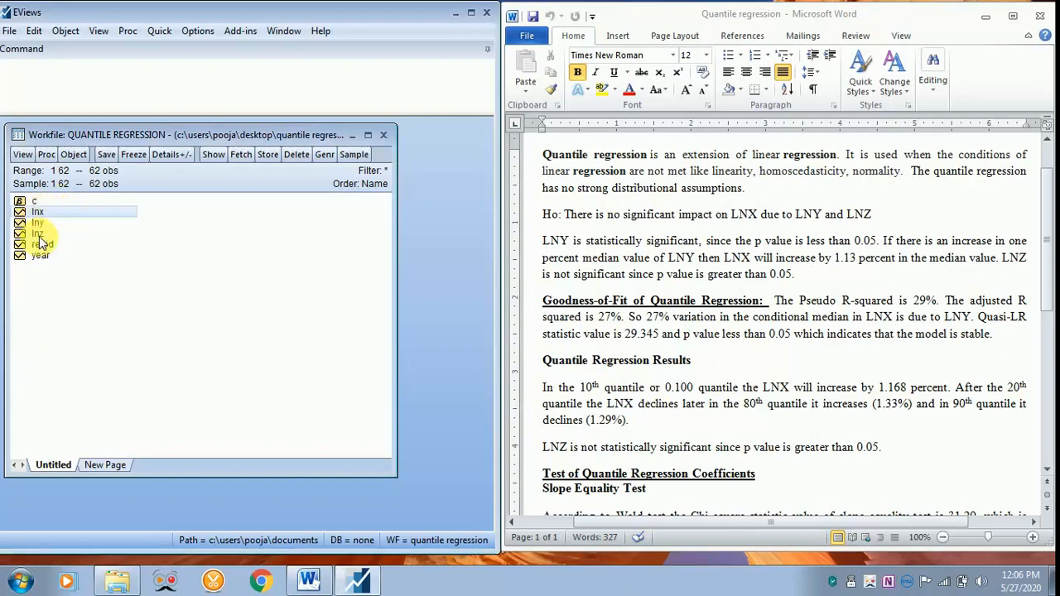
left_click(38, 235, "shift")
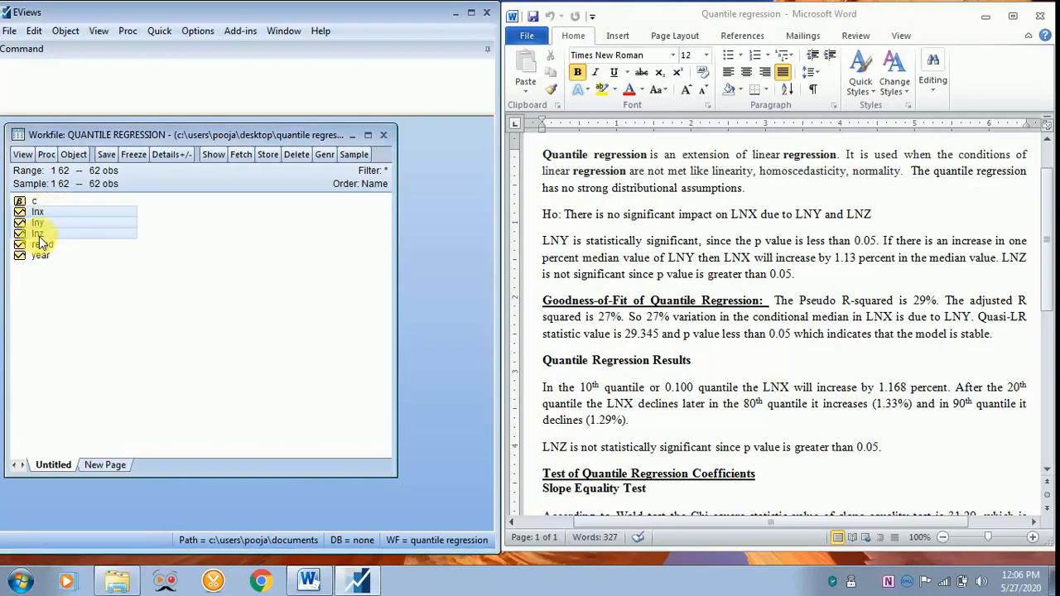
right_click(40, 239)
mouse_move(130, 245)
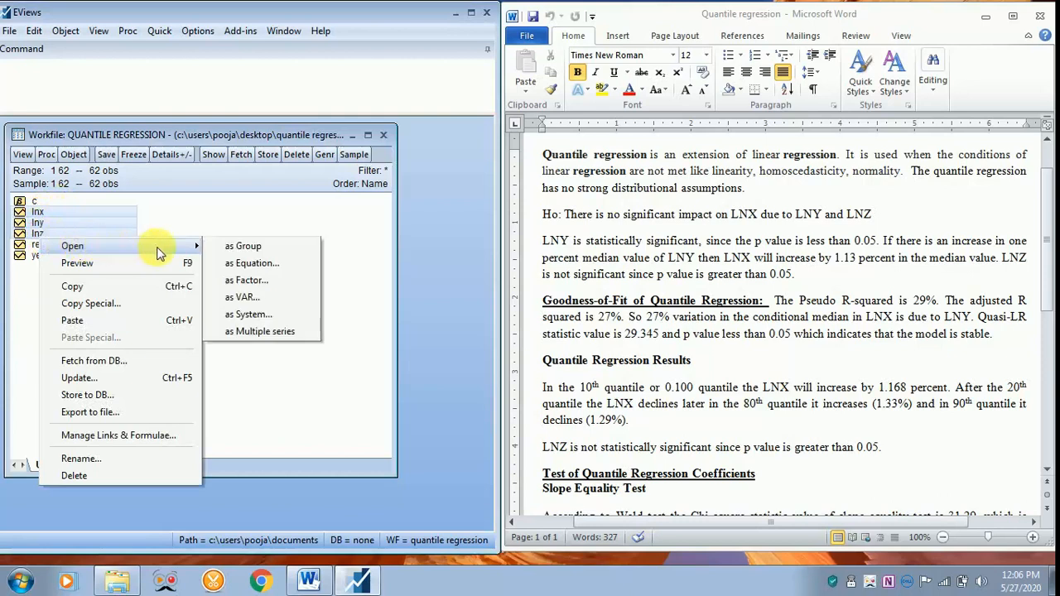
left_click(234, 262)
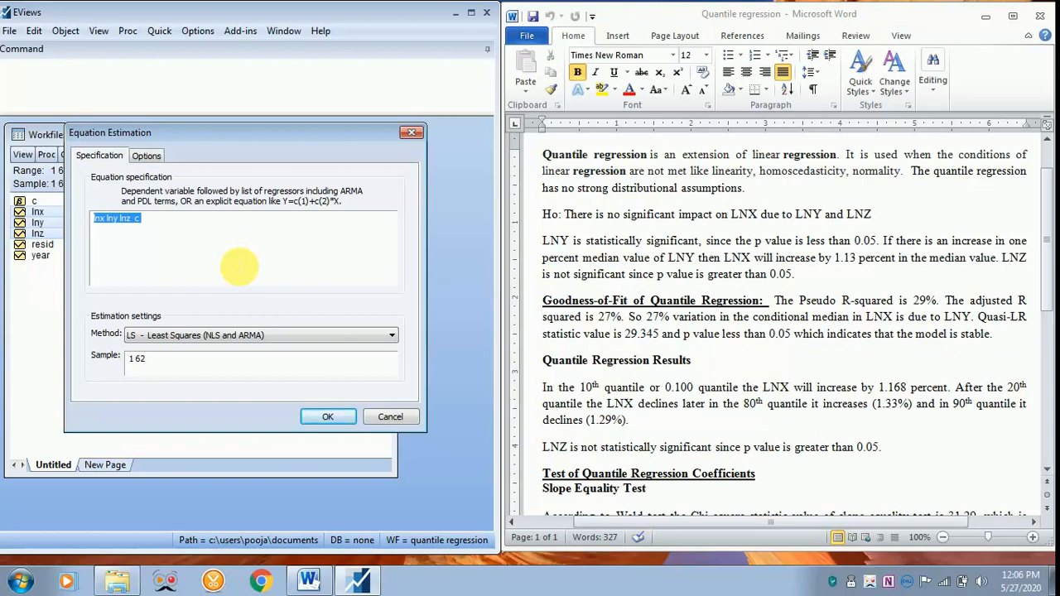
left_click(323, 420)
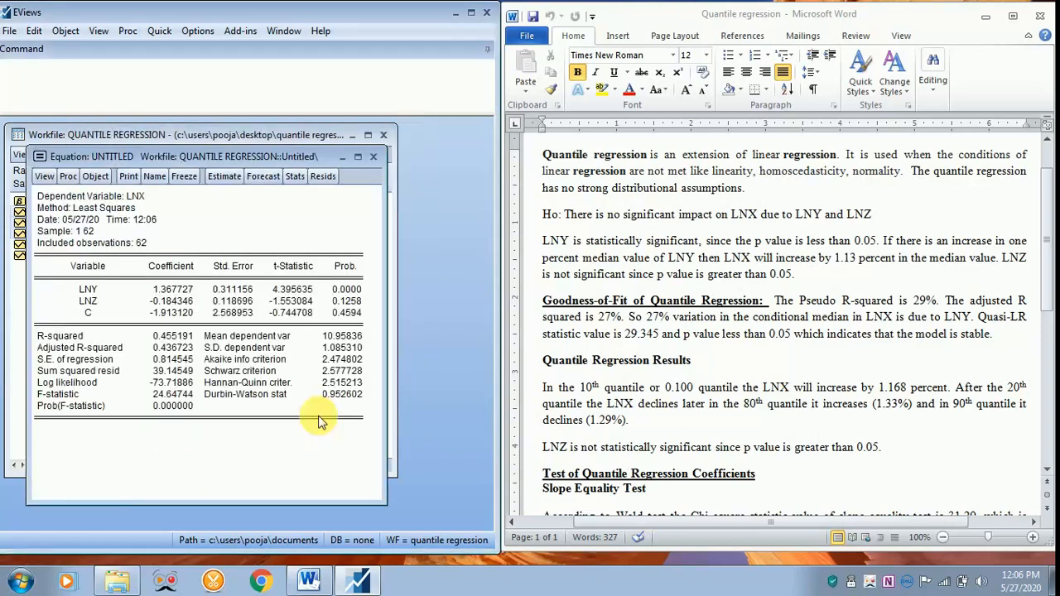
Run the histogram normality test on the least squares equation's residuals.
left_click(45, 177)
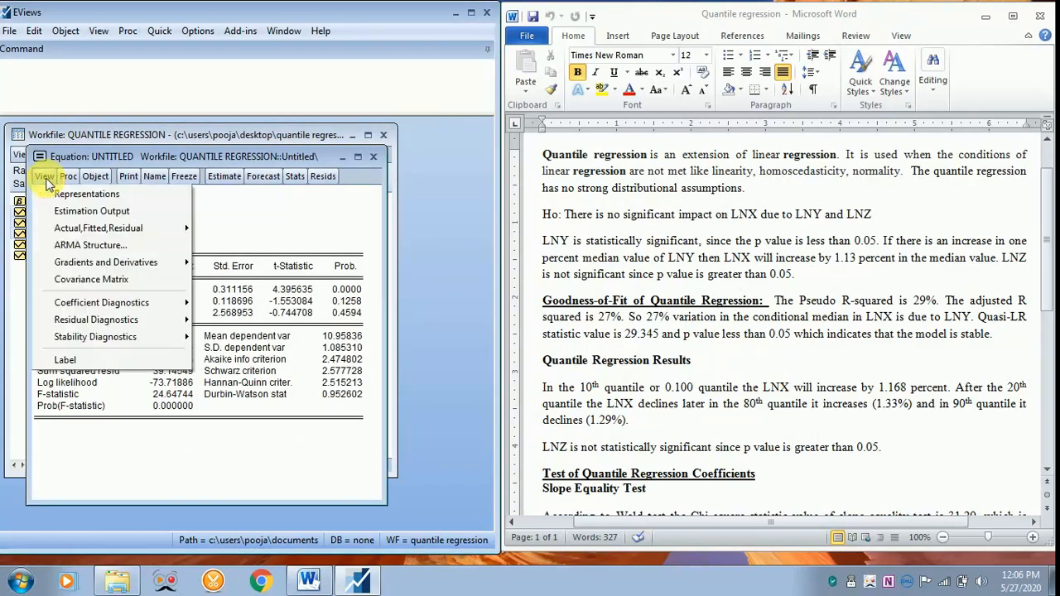
mouse_move(104, 322)
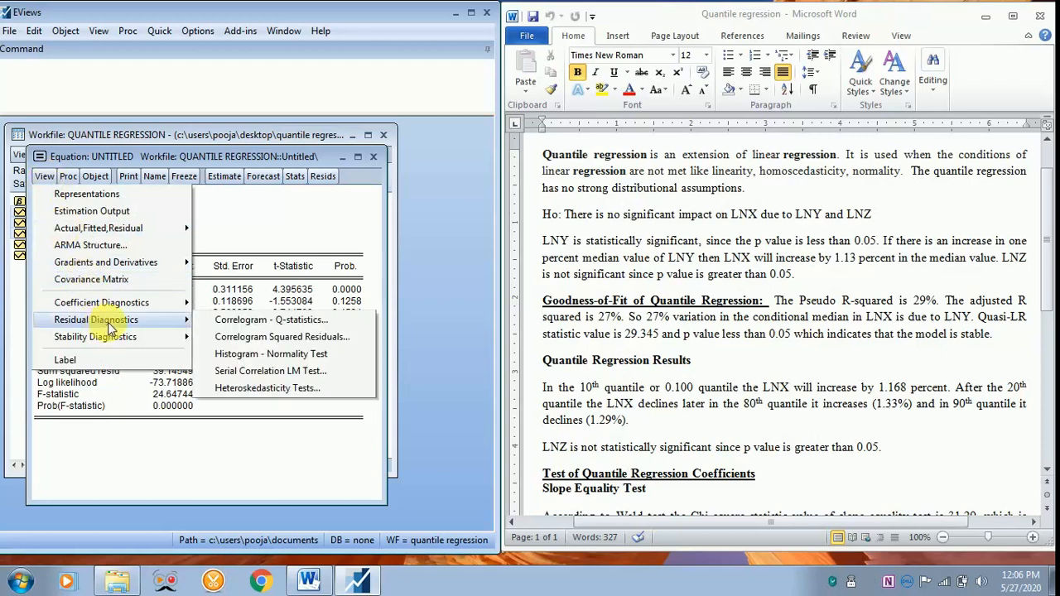
left_click(230, 354)
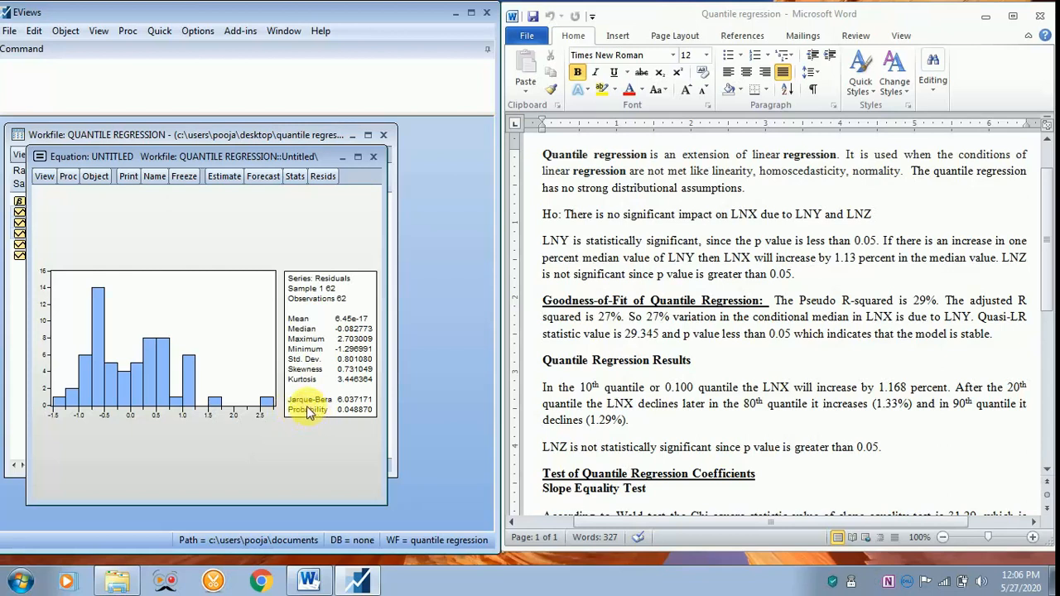
Run the serial correlation LM test on the equation's residuals with 2 lags included.
left_click(44, 178)
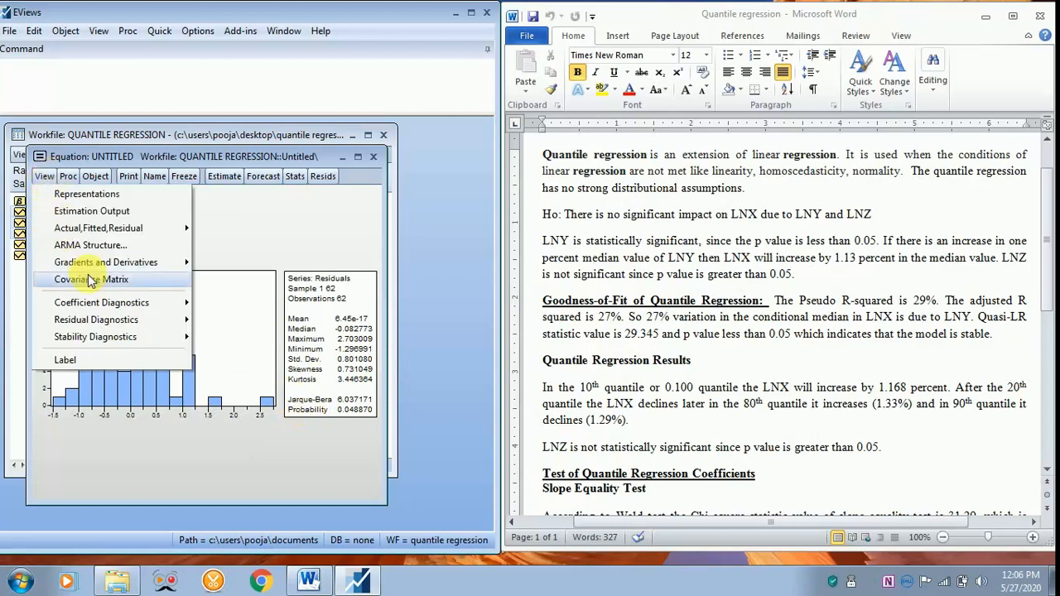
mouse_move(129, 328)
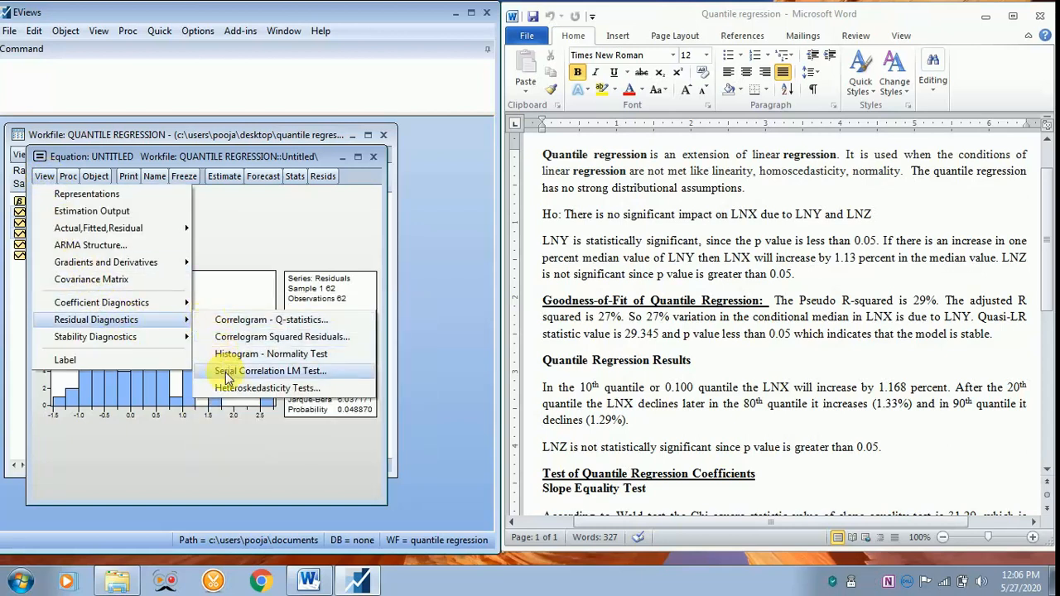
left_click(248, 371)
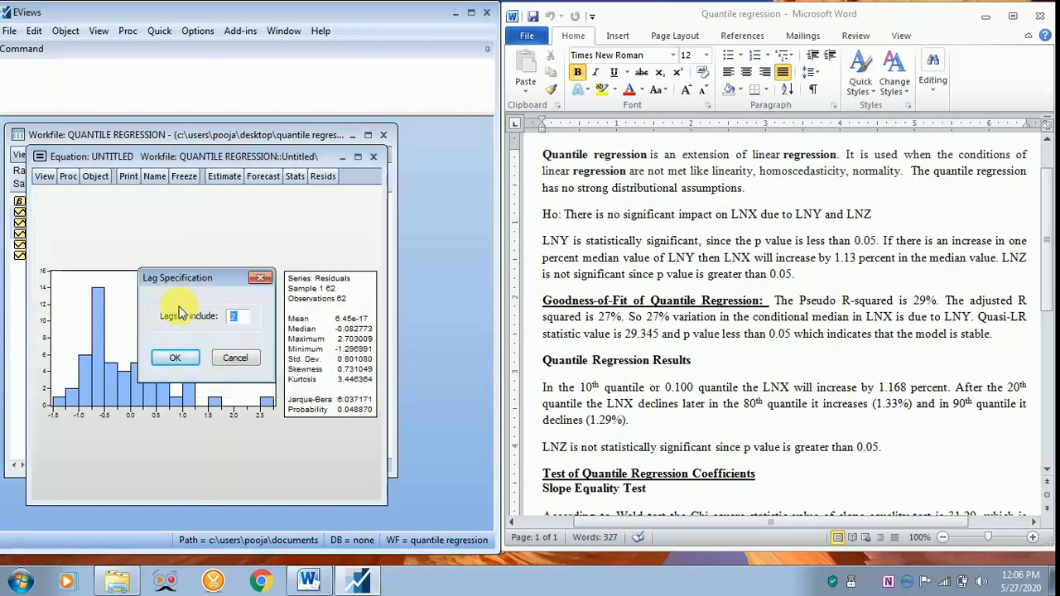
left_click(170, 364)
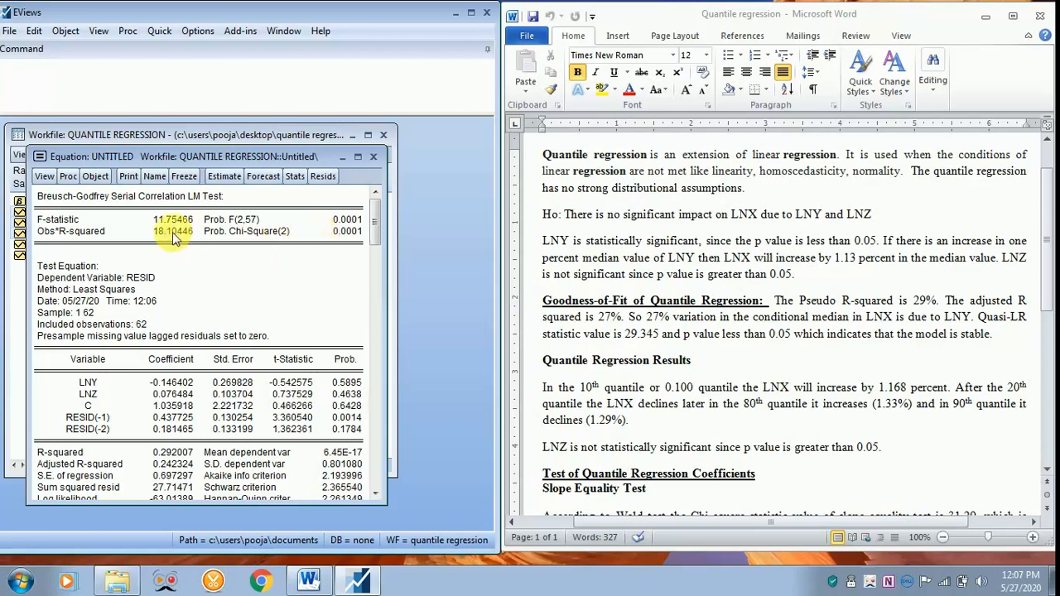
Run the Breusch-Pagan-Godfrey heteroskedasticity test with regressors lny, lnz and c, and close the untitled least squares equation, deleting it.
left_click(37, 178)
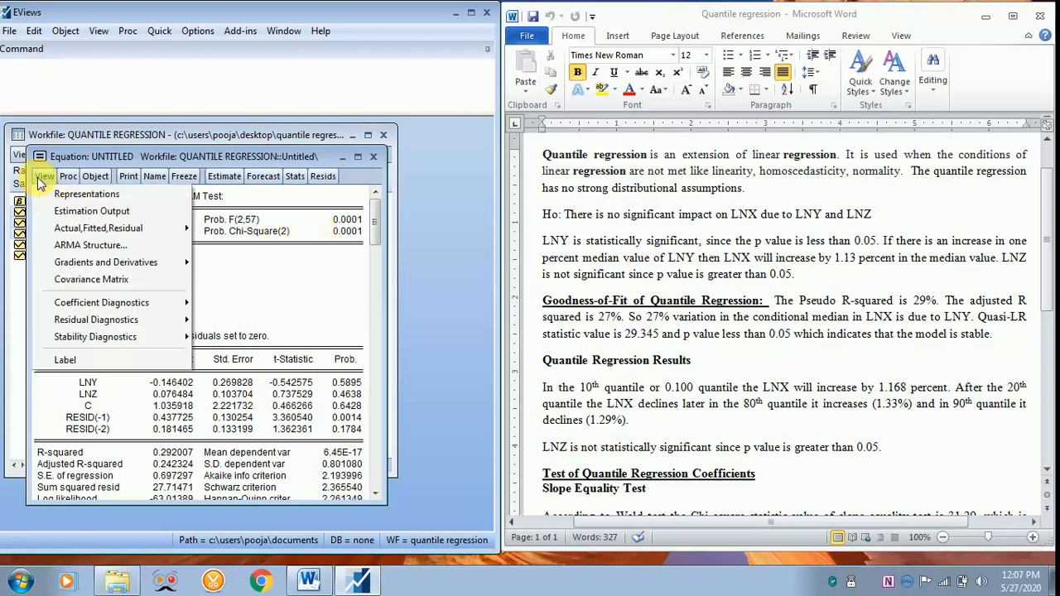
mouse_move(91, 319)
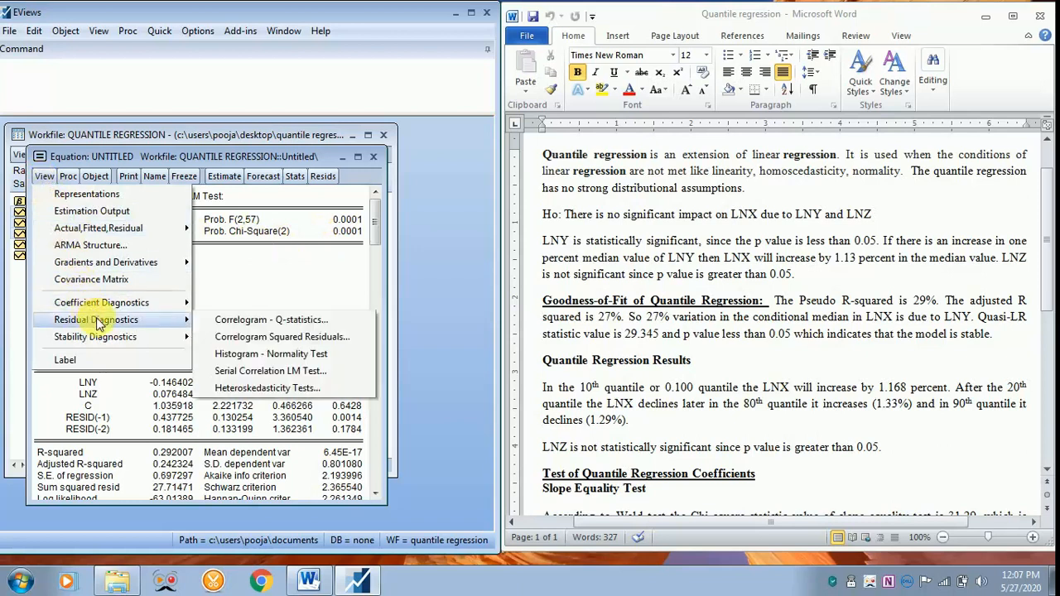
left_click(231, 391)
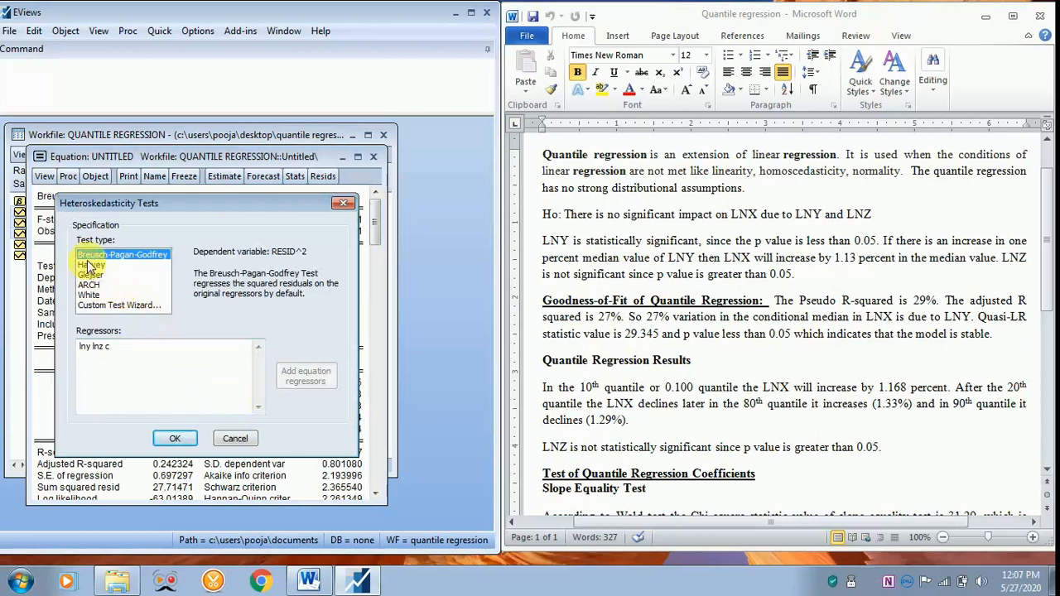
left_click(176, 439)
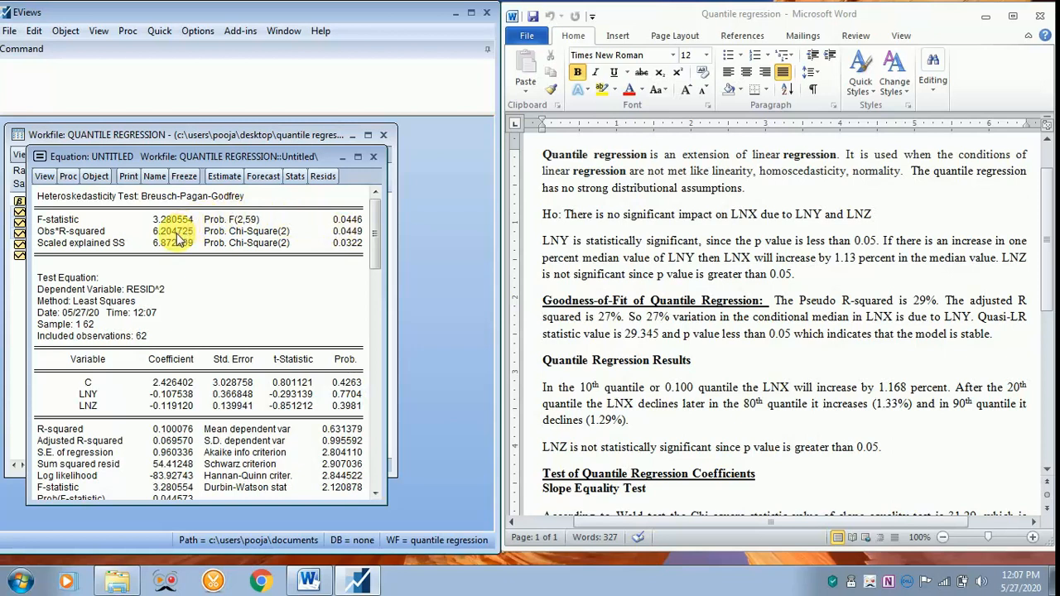
left_click(372, 158)
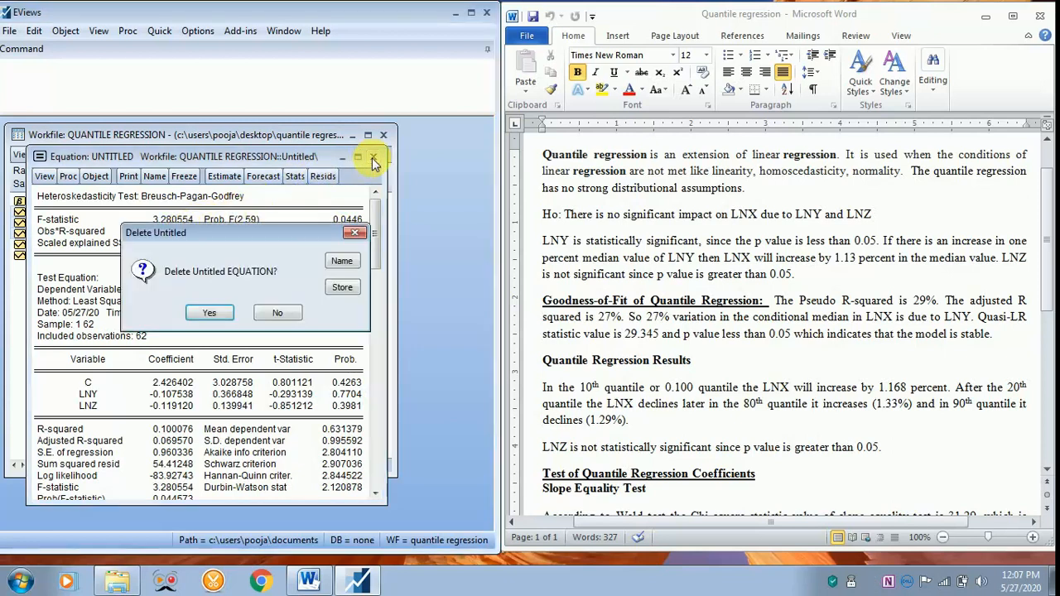
left_click(199, 321)
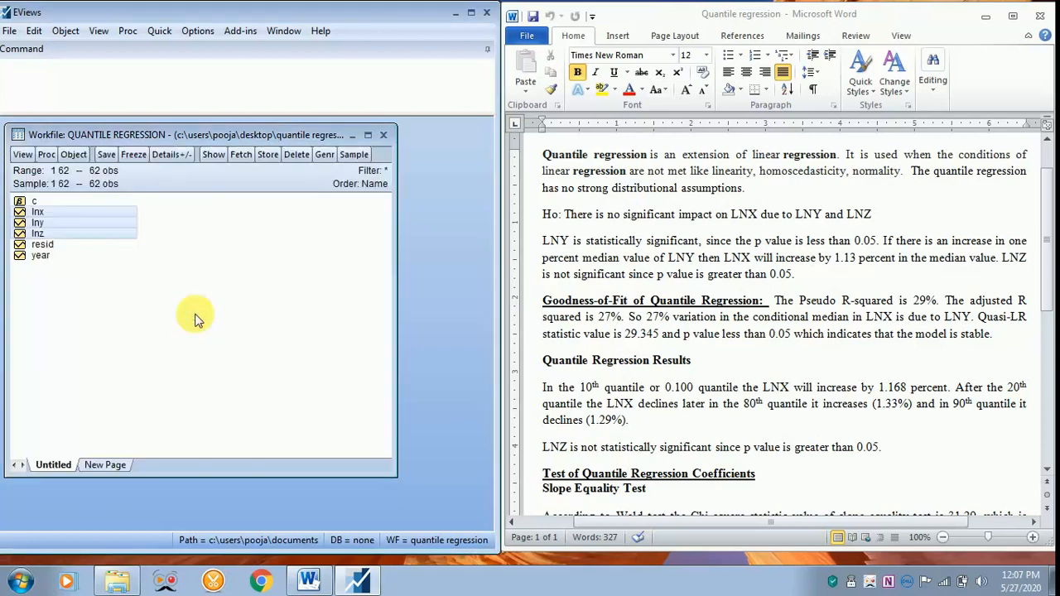
Estimate a QREG quantile regression of lnx on lny, lnz and c at quantile 0.5 over sample 1 62.
right_click(118, 236)
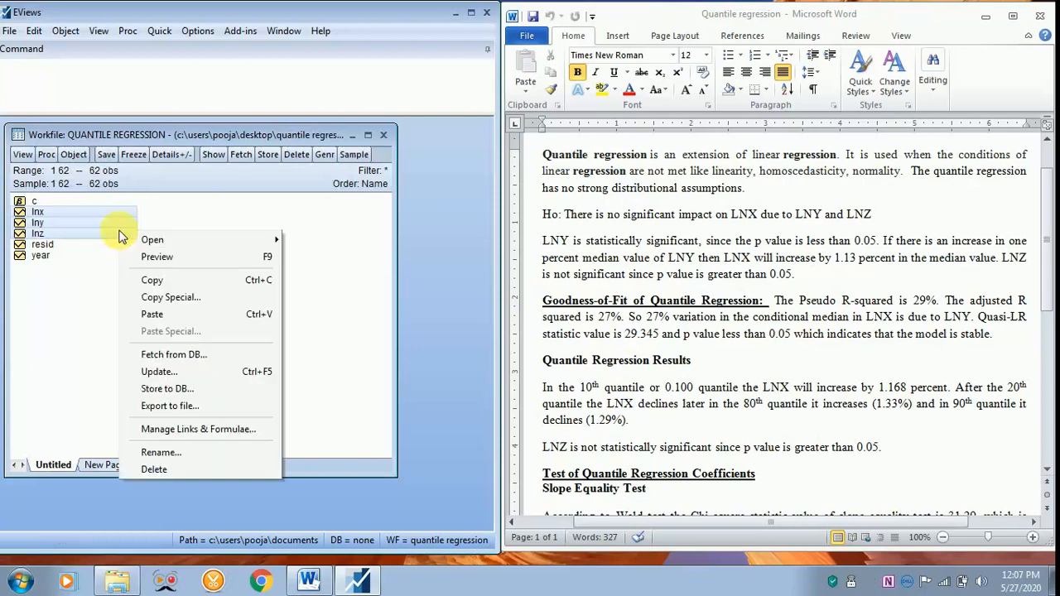
mouse_move(149, 235)
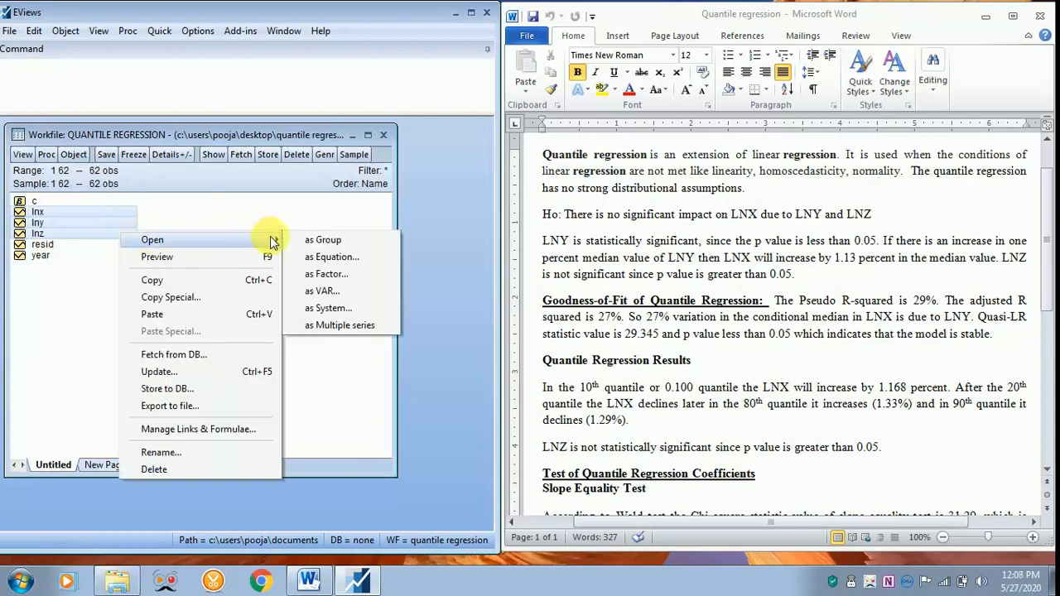
left_click(315, 259)
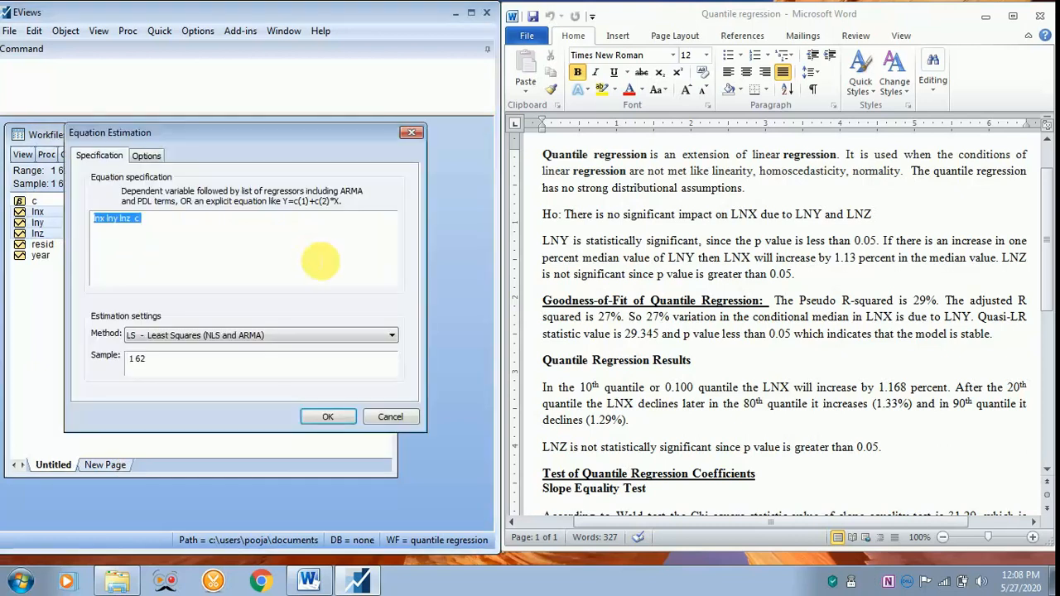
left_click(286, 335)
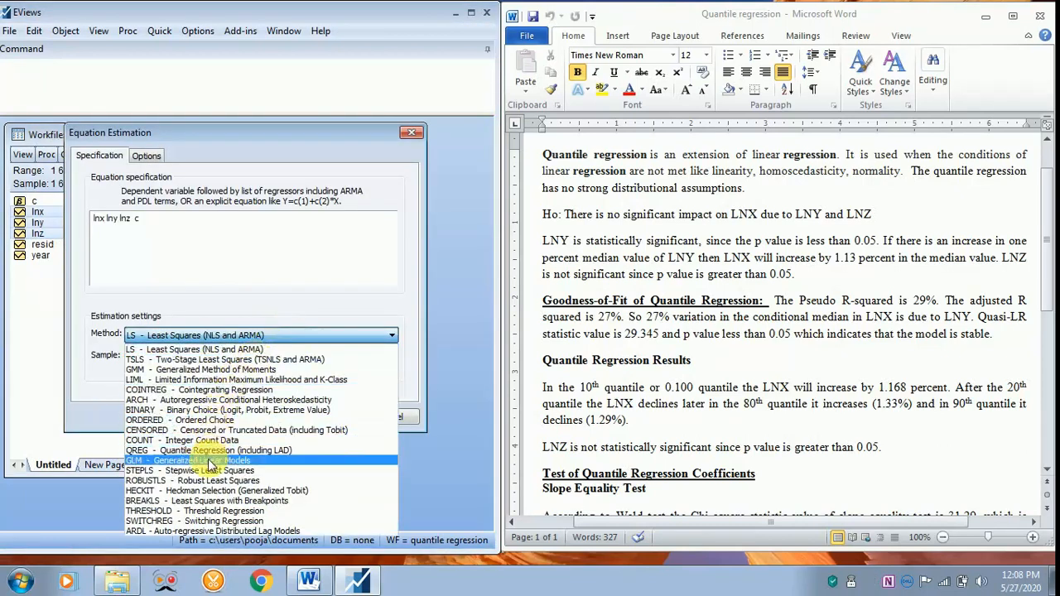
left_click(210, 450)
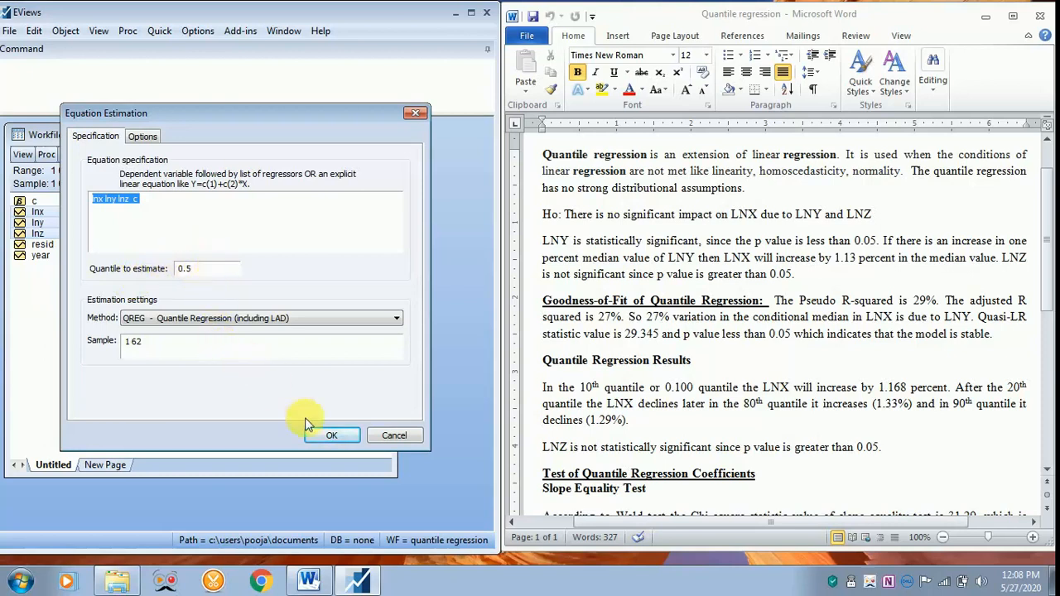
left_click(331, 437)
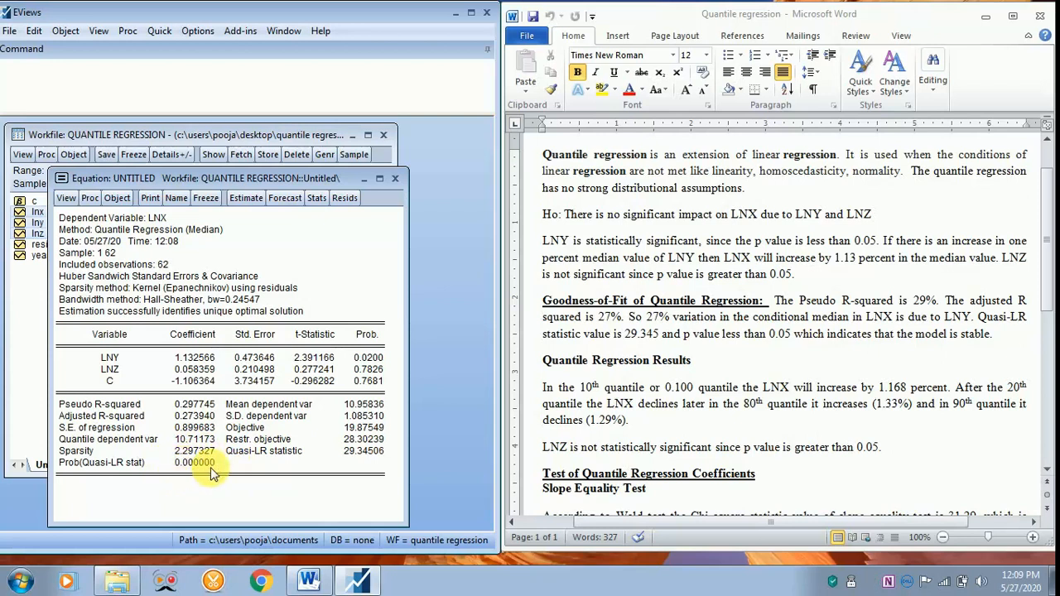
Display the quantile process coefficients as a table for 10 quantiles and all coefficients, and maximize the equation window.
left_click(67, 198)
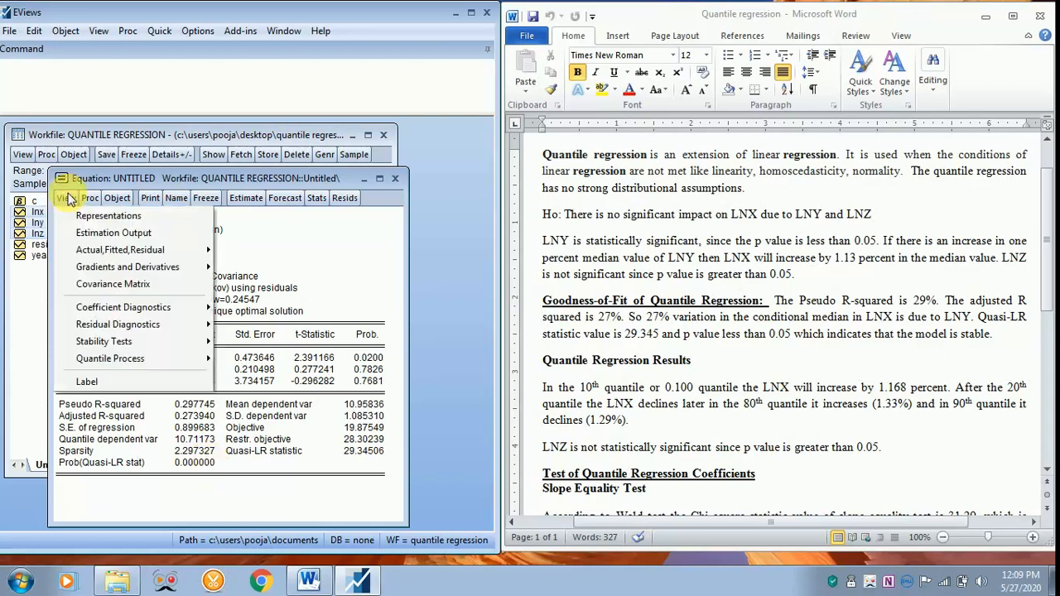
mouse_move(106, 365)
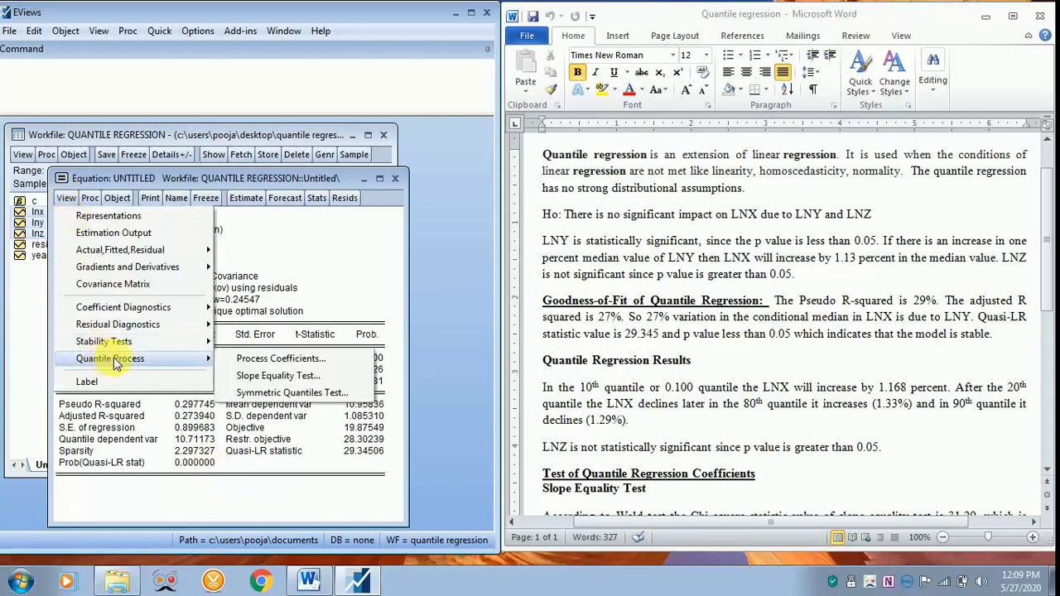
left_click(242, 359)
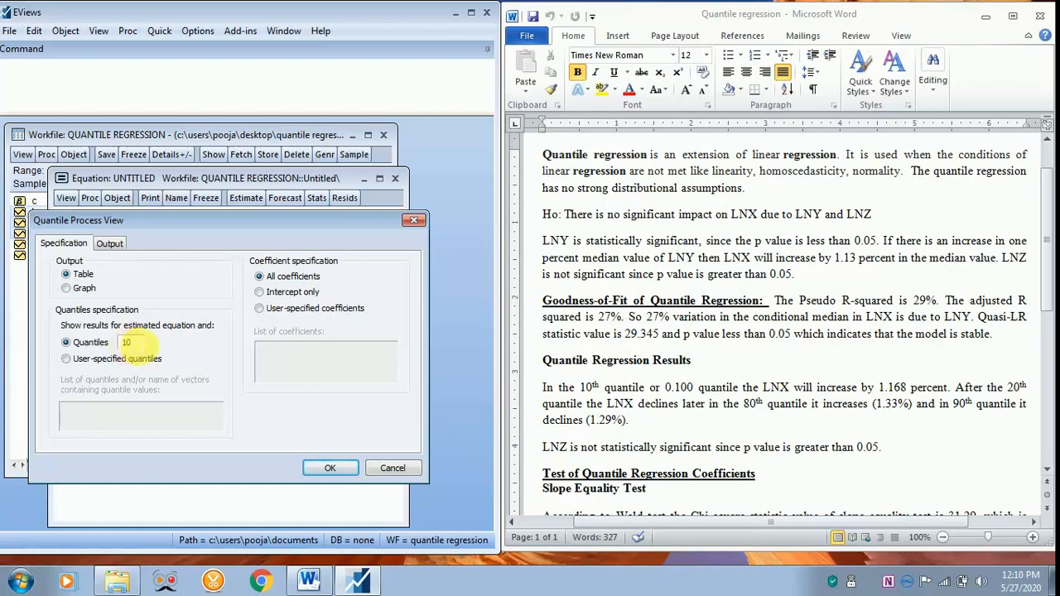
left_click(335, 470)
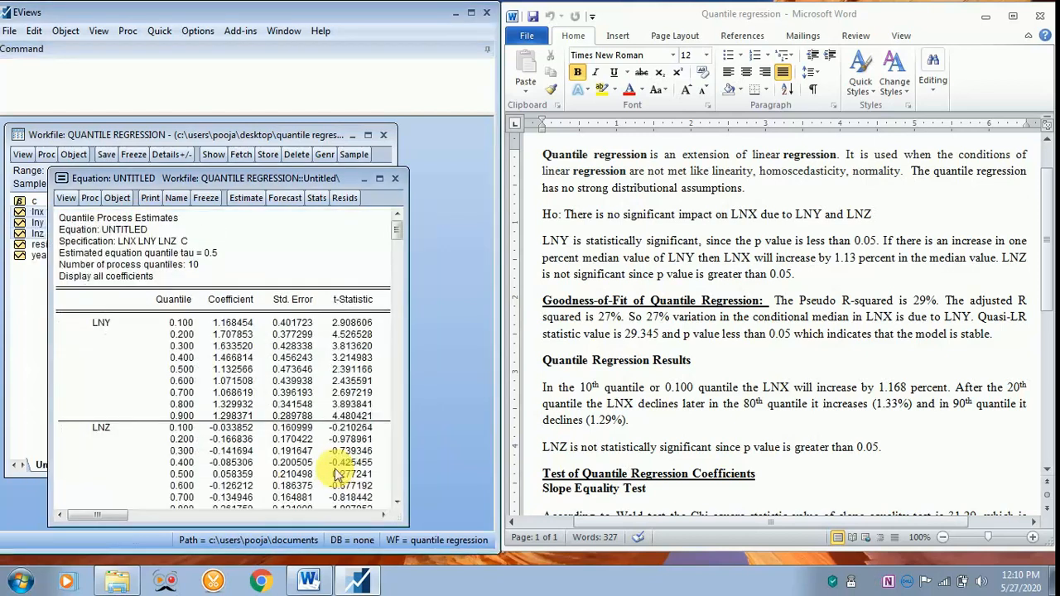
left_click(378, 181)
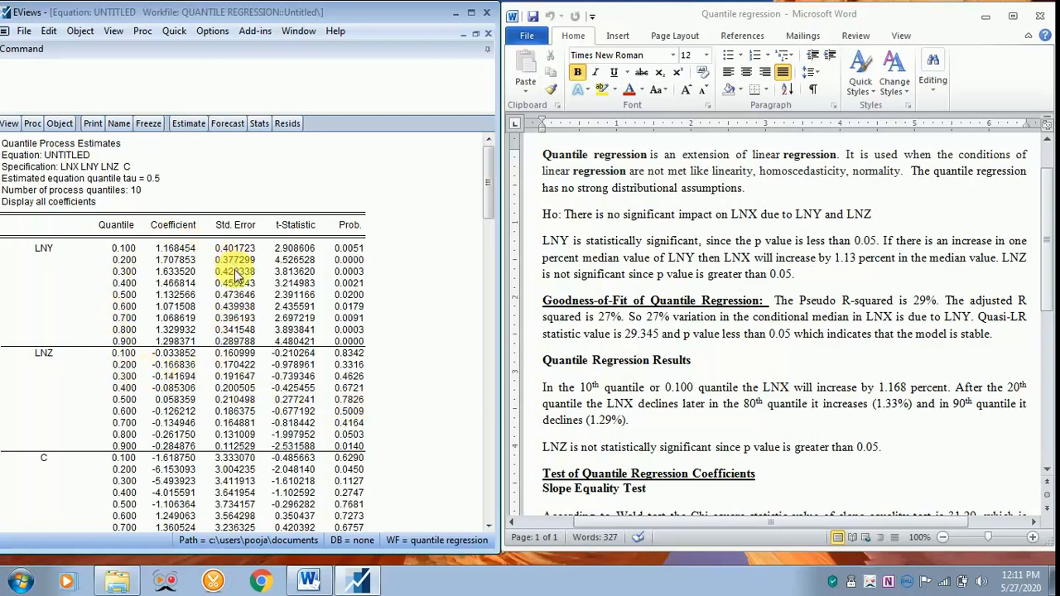
Graph the quantile process estimates for all coefficients, using 10 quantiles and a .95 confidence interval, and inspect the LNY curve's points.
left_click(10, 124)
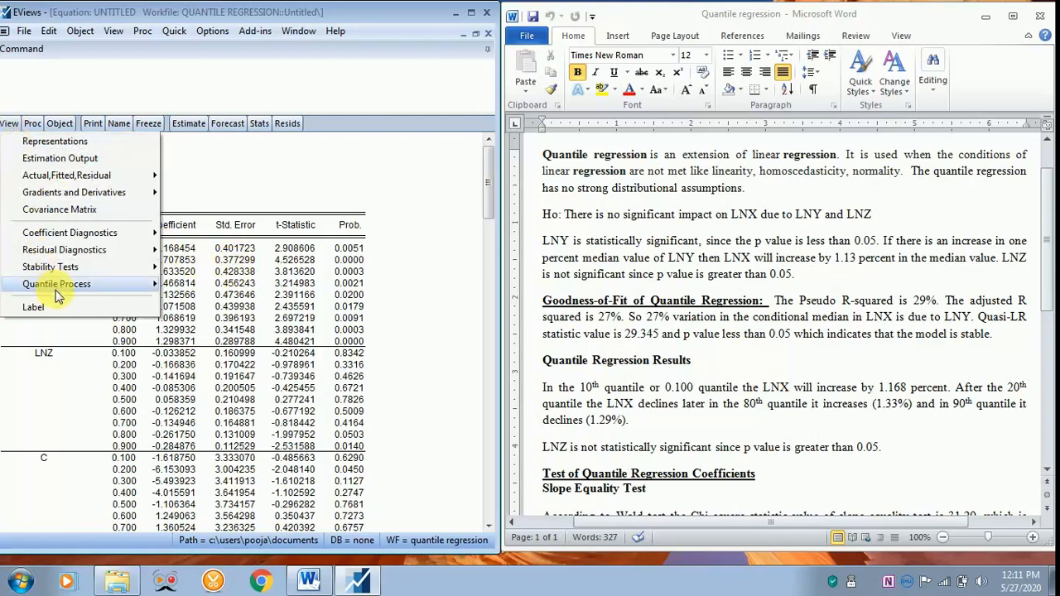
mouse_move(54, 288)
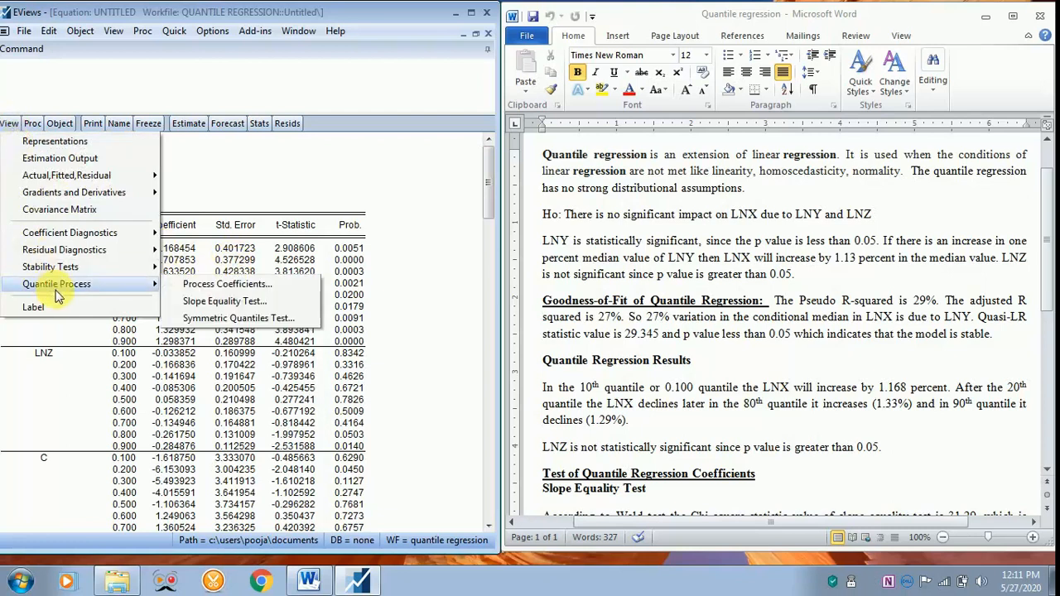
left_click(187, 286)
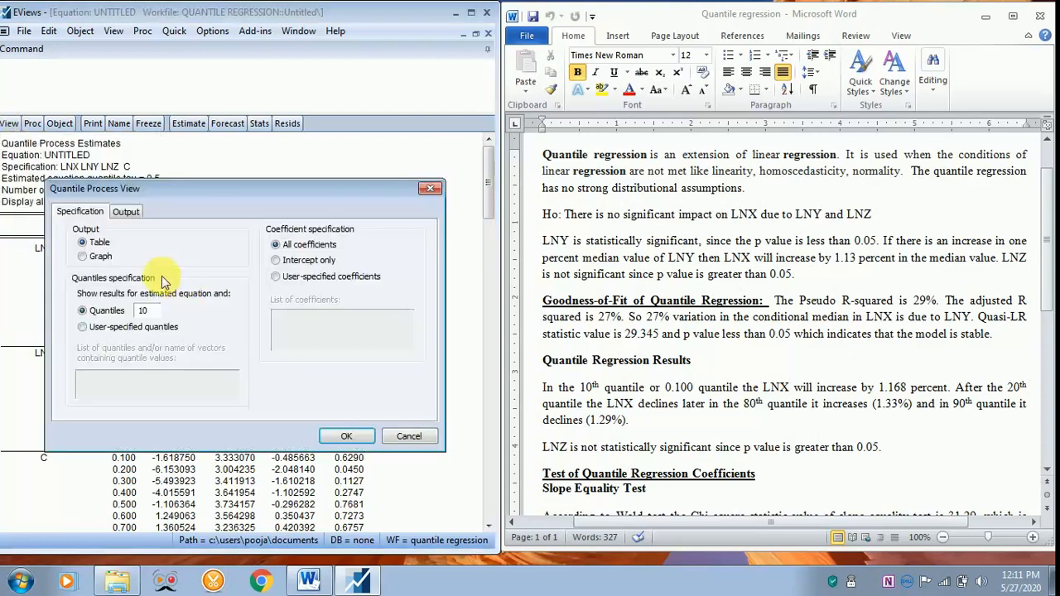
left_click(101, 259)
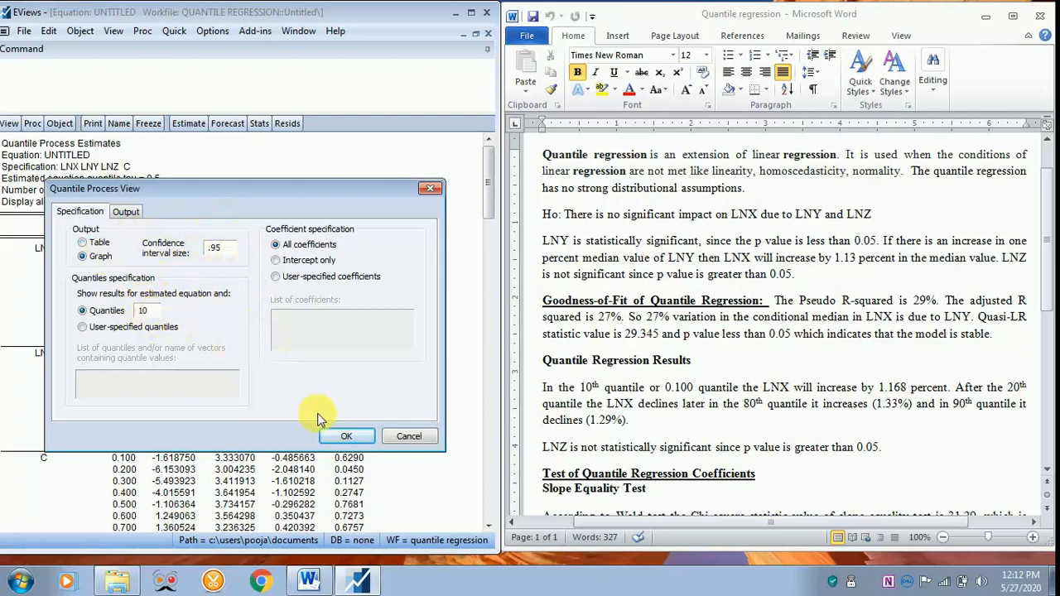
left_click(342, 436)
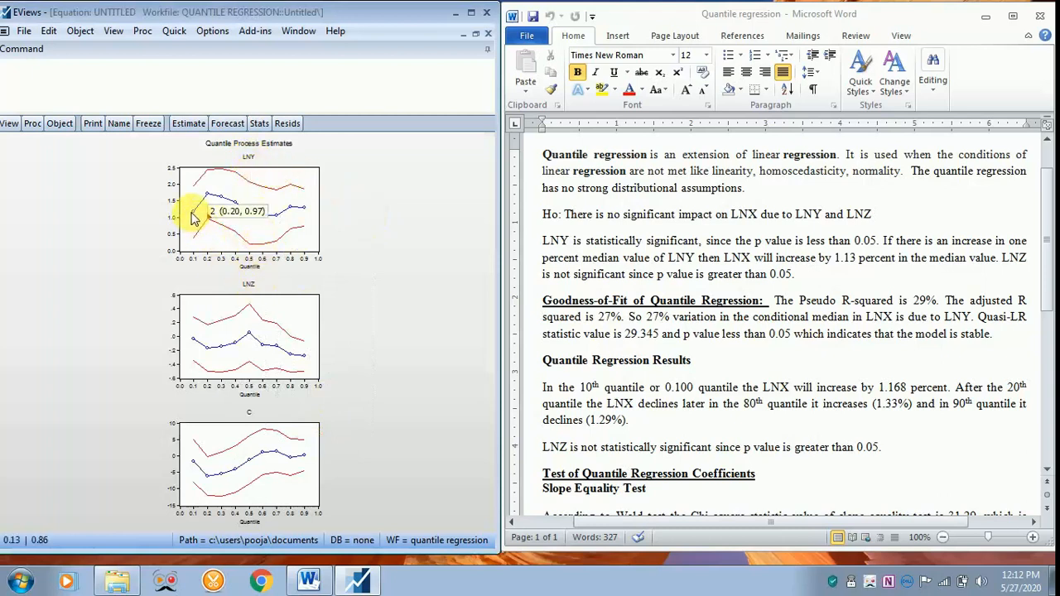
mouse_move(203, 208)
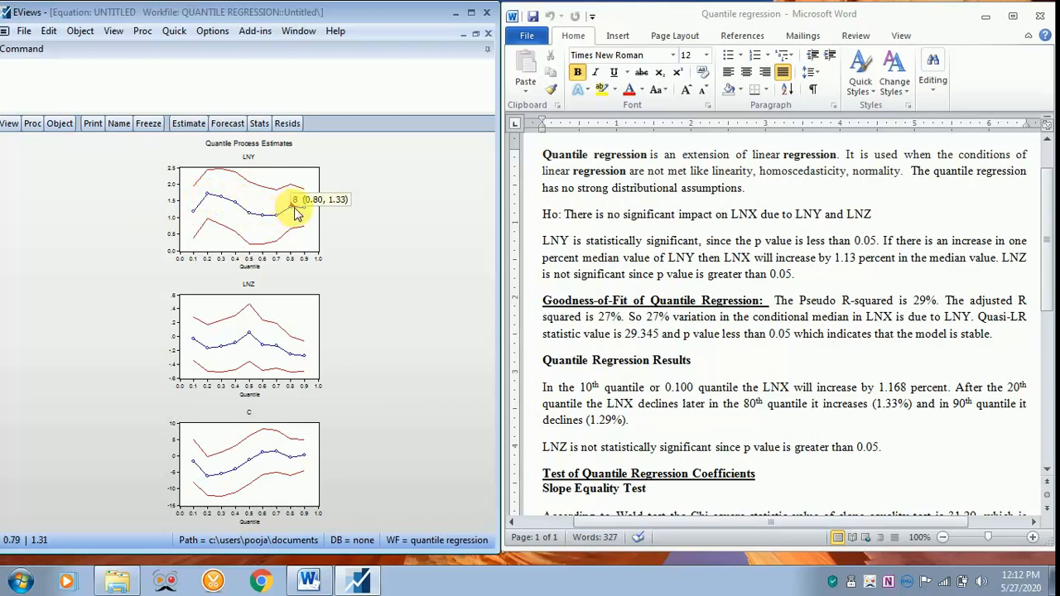
Run the quantile slope equality test for 10 quantiles and all coefficients, and bring up the slope equality interpretation in the Word notes.
mouse_move(305, 214)
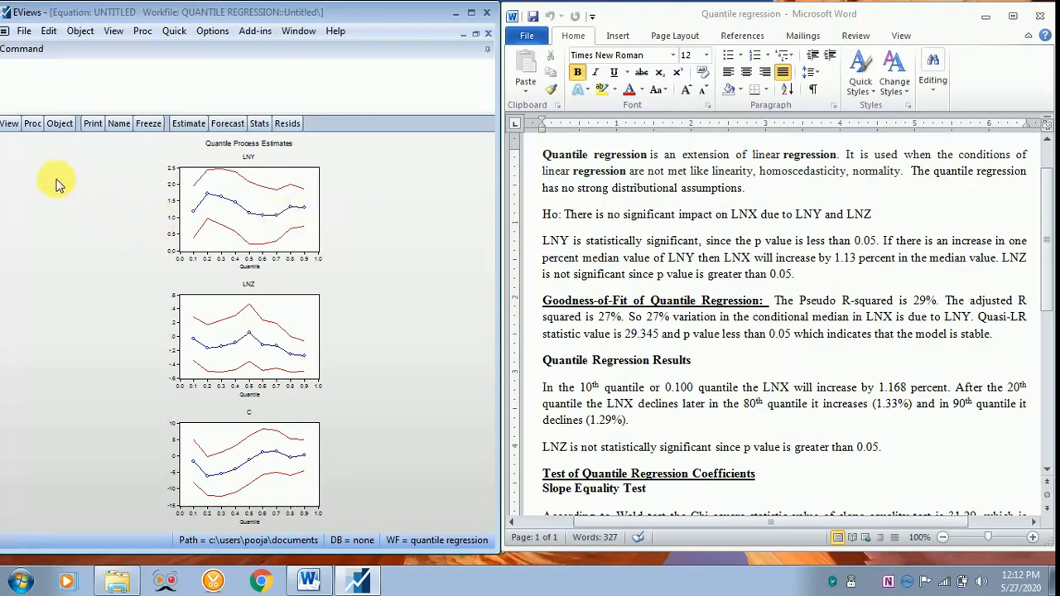
left_click(4, 127)
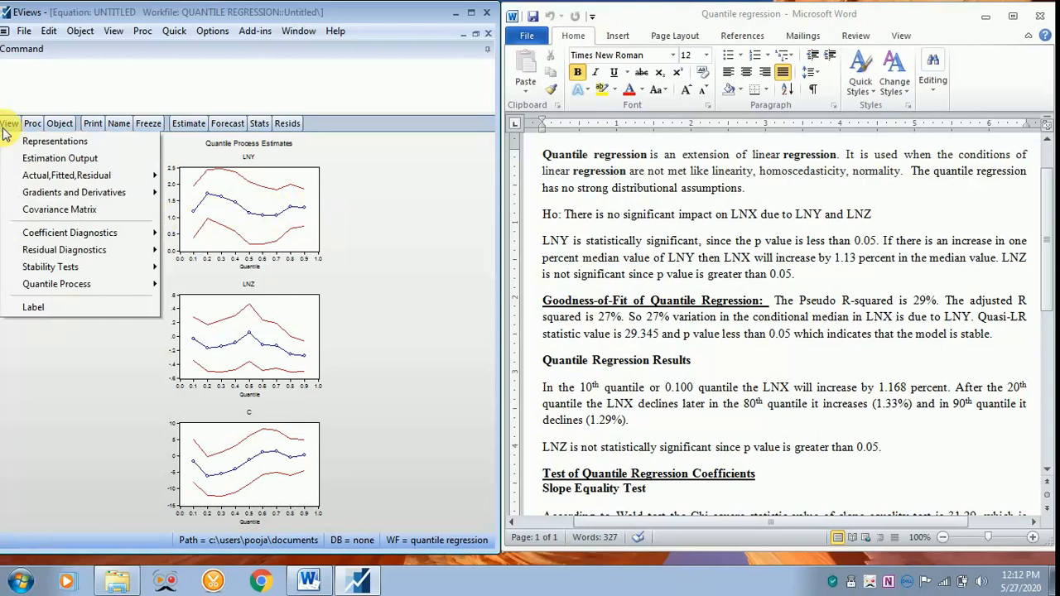
mouse_move(28, 289)
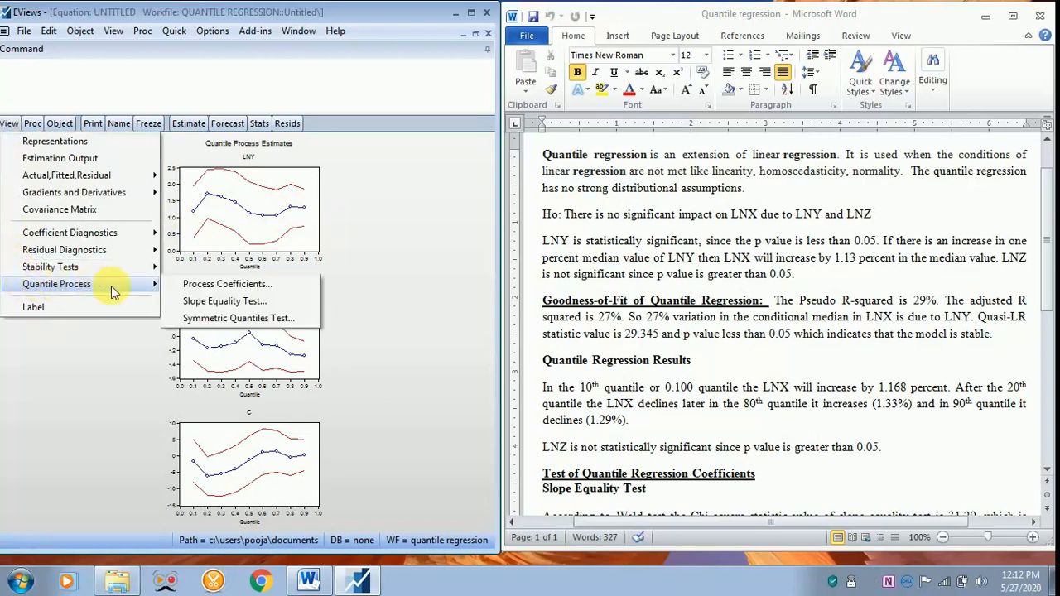
left_click(213, 303)
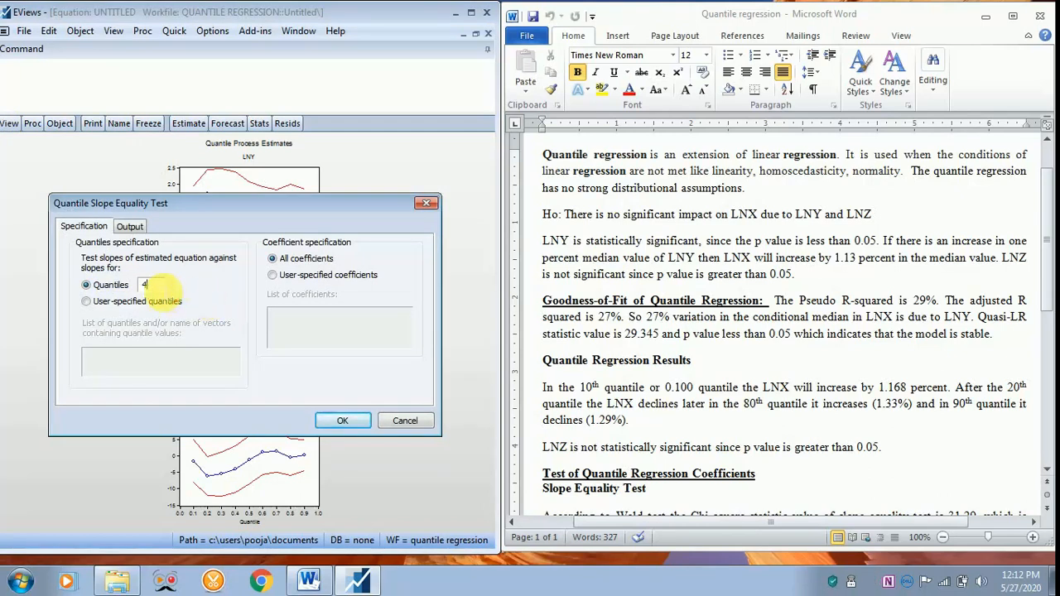
key("BackSpace")
type("10")
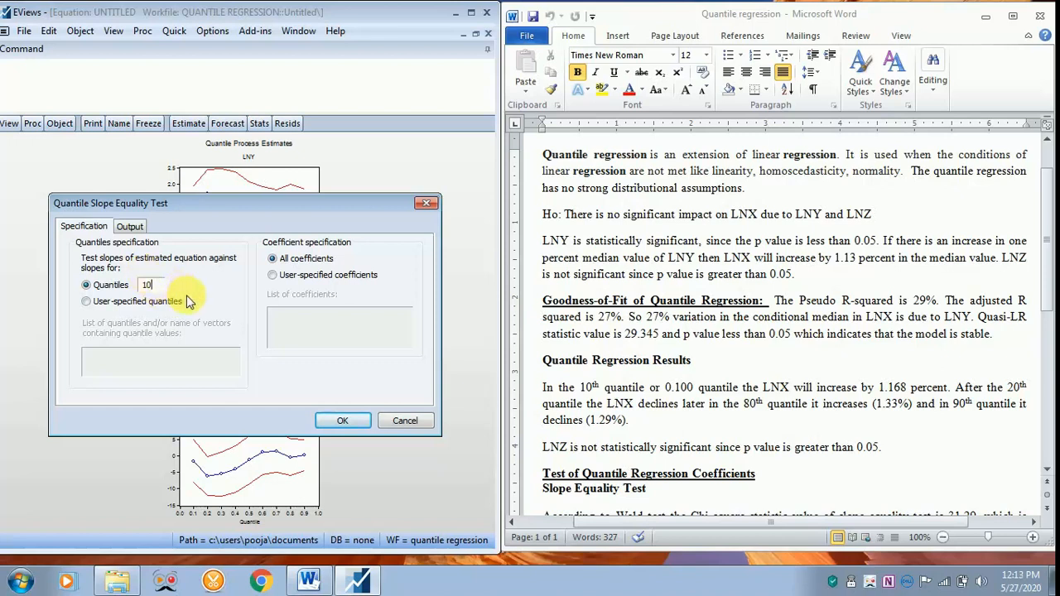
left_click(341, 421)
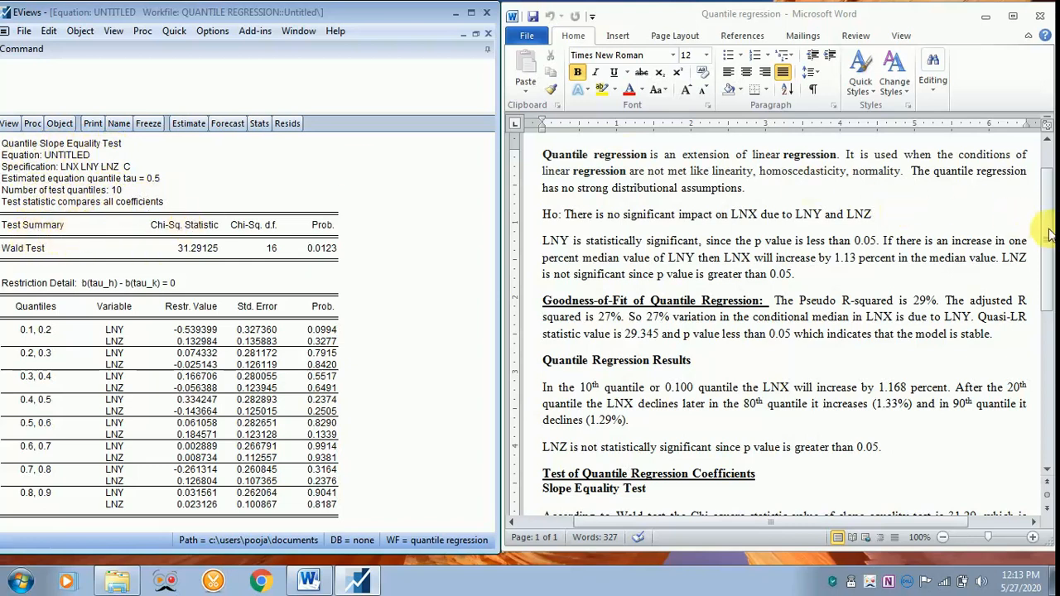
left_click_drag(1048, 234, 1046, 333)
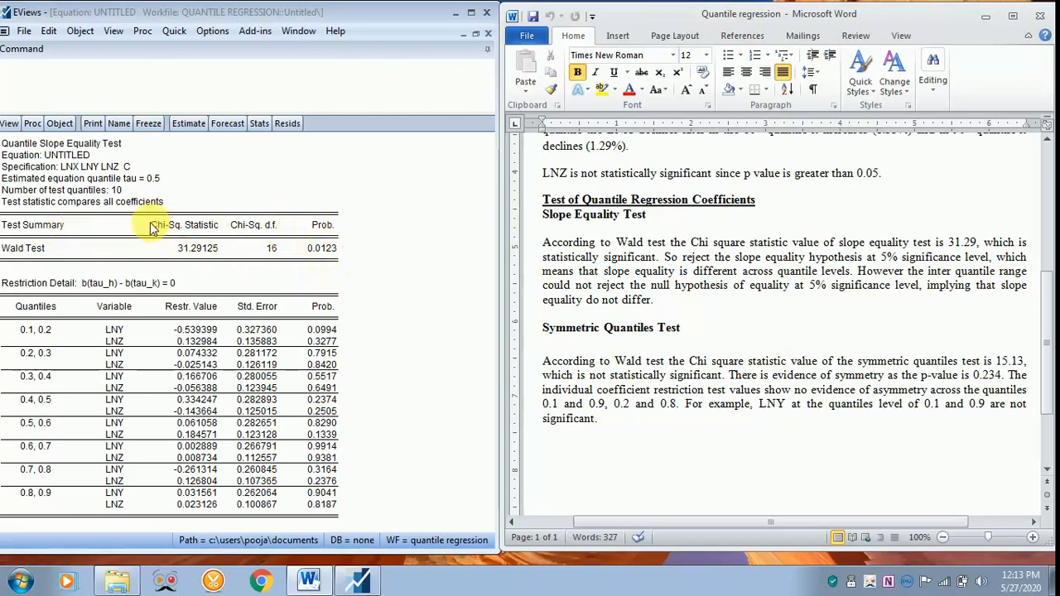
Run the symmetric quantiles test on the estimated equation, using 10 quantiles and all coefficients.
left_click(9, 130)
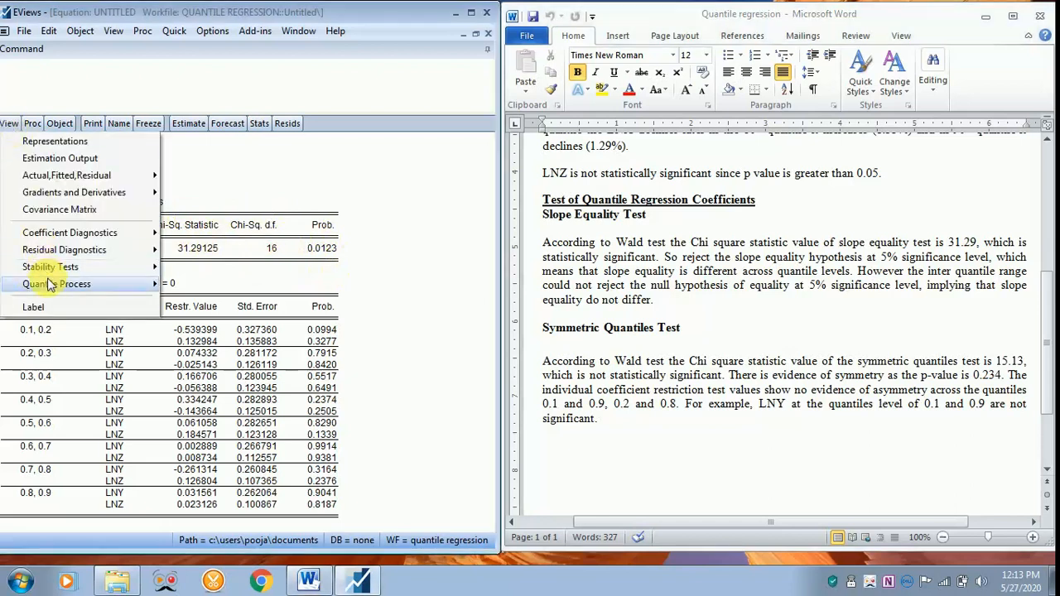
mouse_move(60, 284)
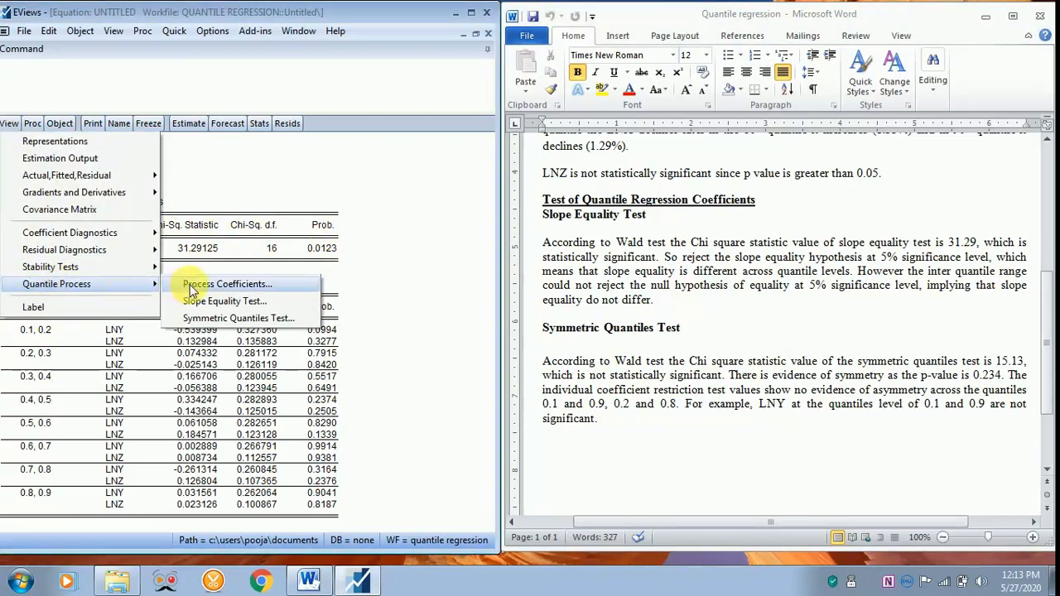
left_click(199, 319)
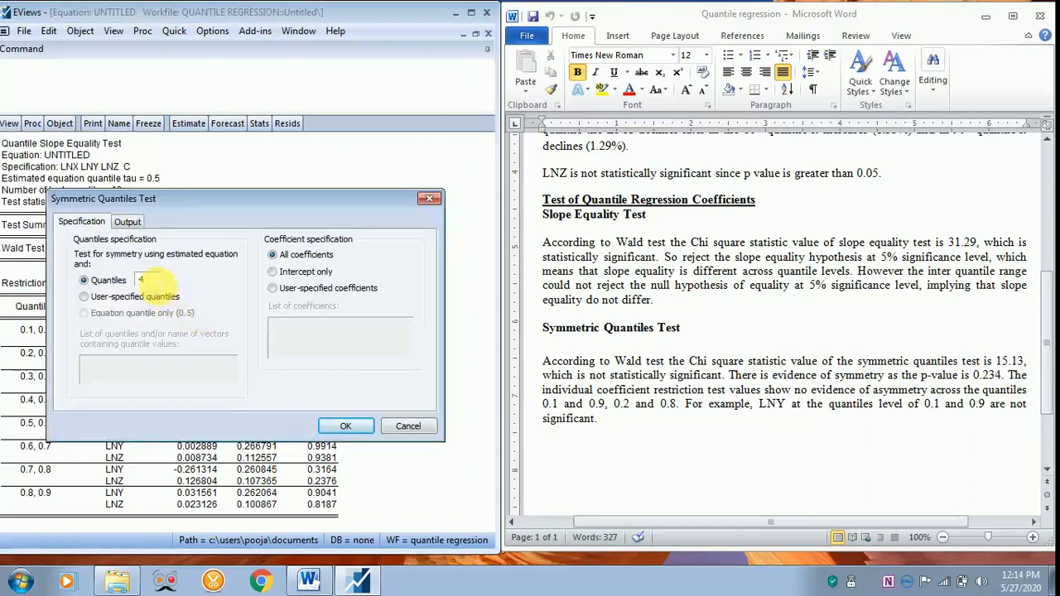
double_click(154, 280)
type("1")
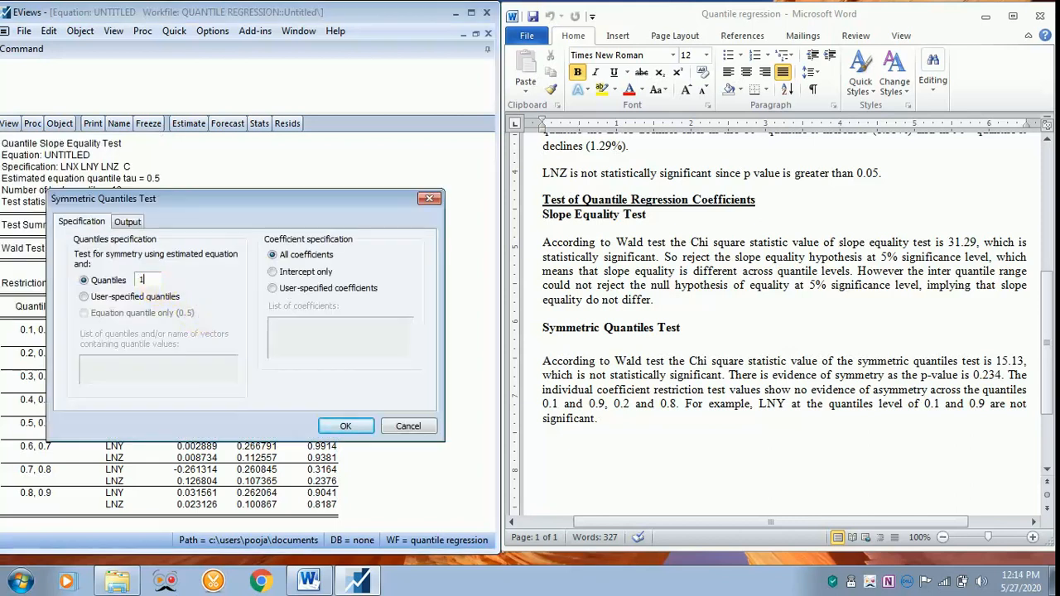
type("0")
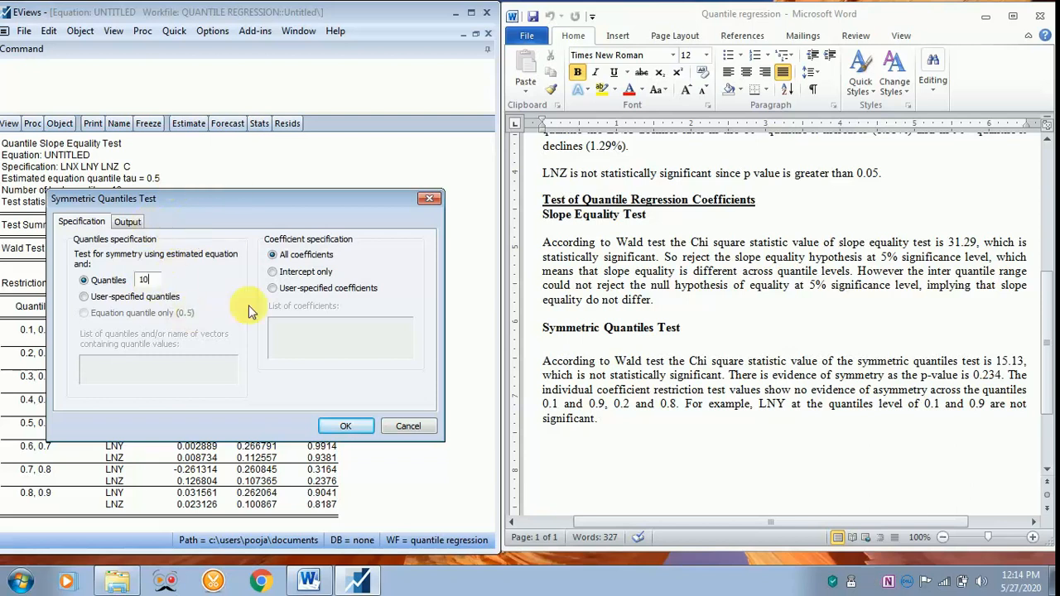
left_click(339, 428)
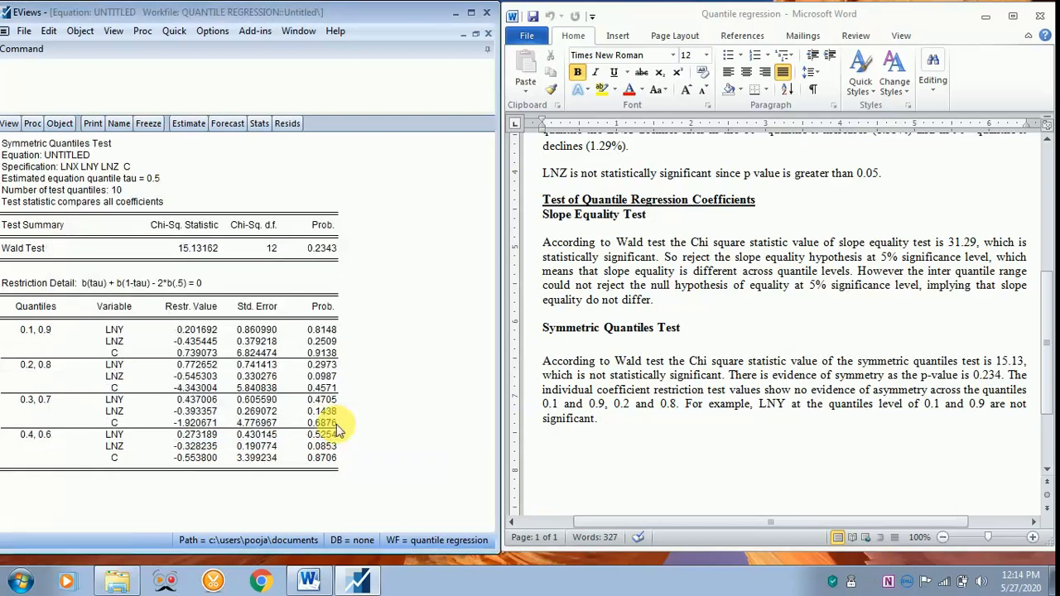